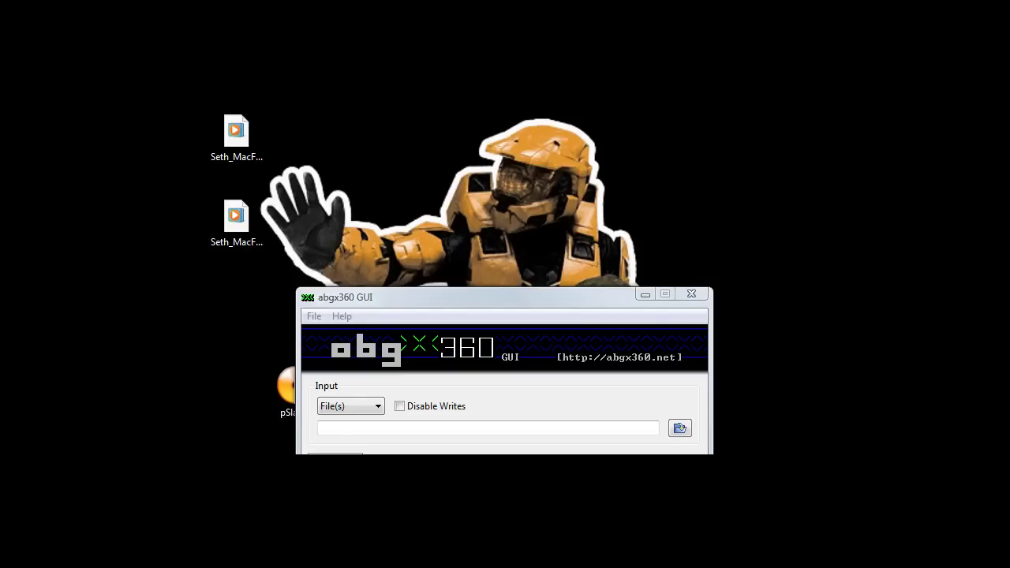
# - Move the abgx360 GUI window up and left so the Quickstart tab and welcome text show
pyautogui.click(457, 305)
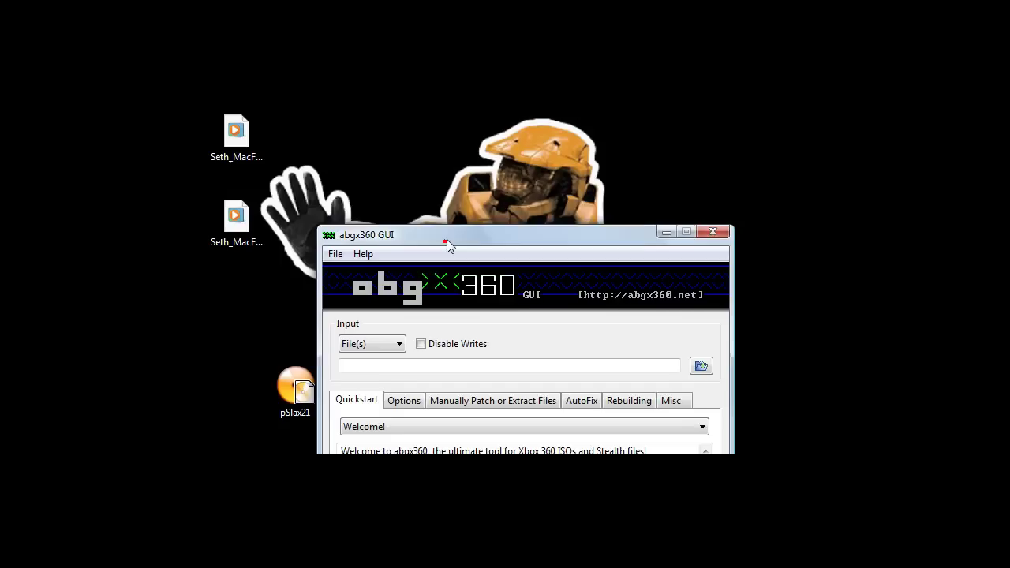
pyautogui.moveTo(446, 241); pyautogui.dragTo(441, 190)
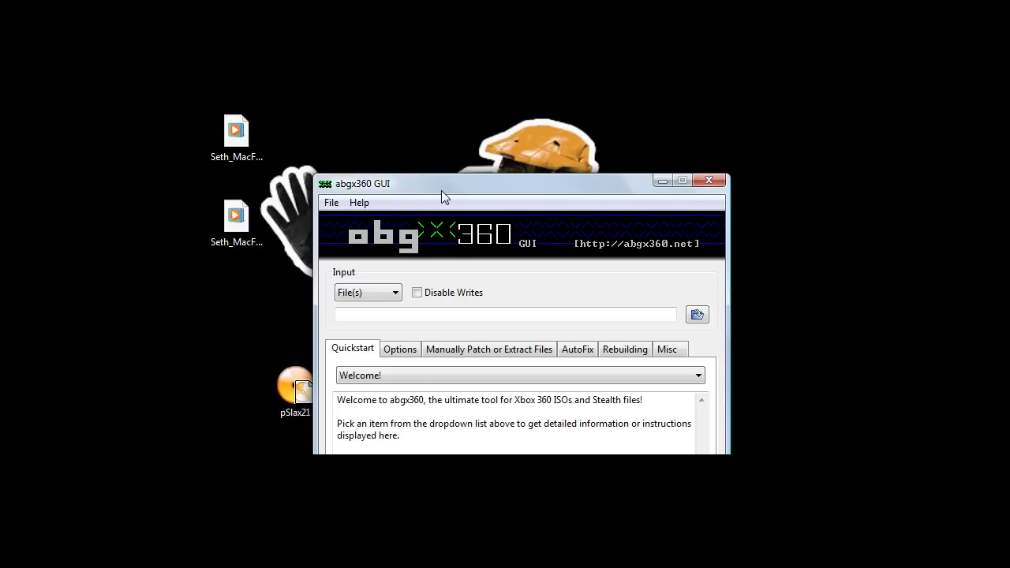
pyautogui.moveTo(439, 179); pyautogui.dragTo(418, 124)
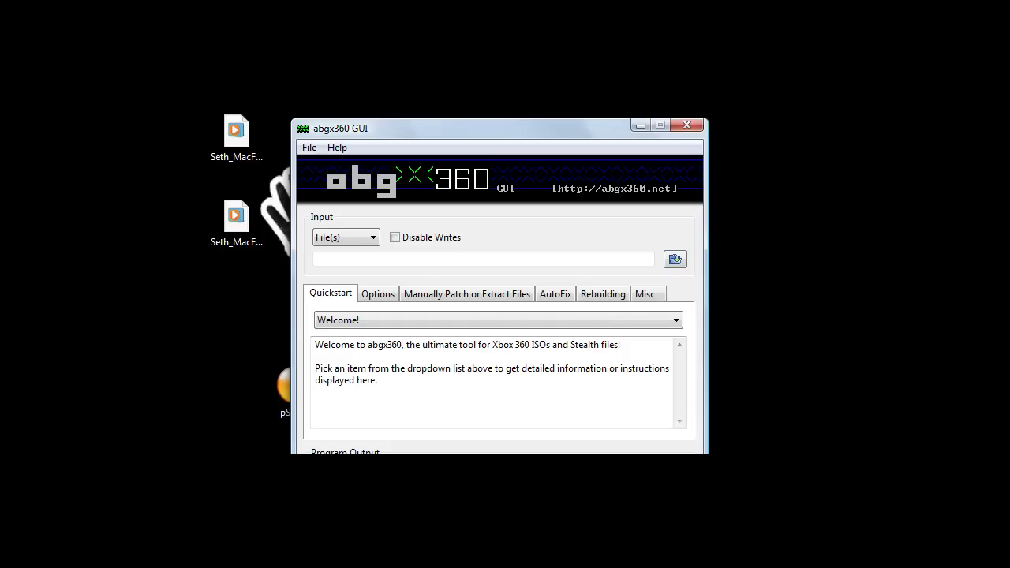
# - Return from the MegaUpload tab to the abgx360.net download page and select its address
pyautogui.click(251, 202)
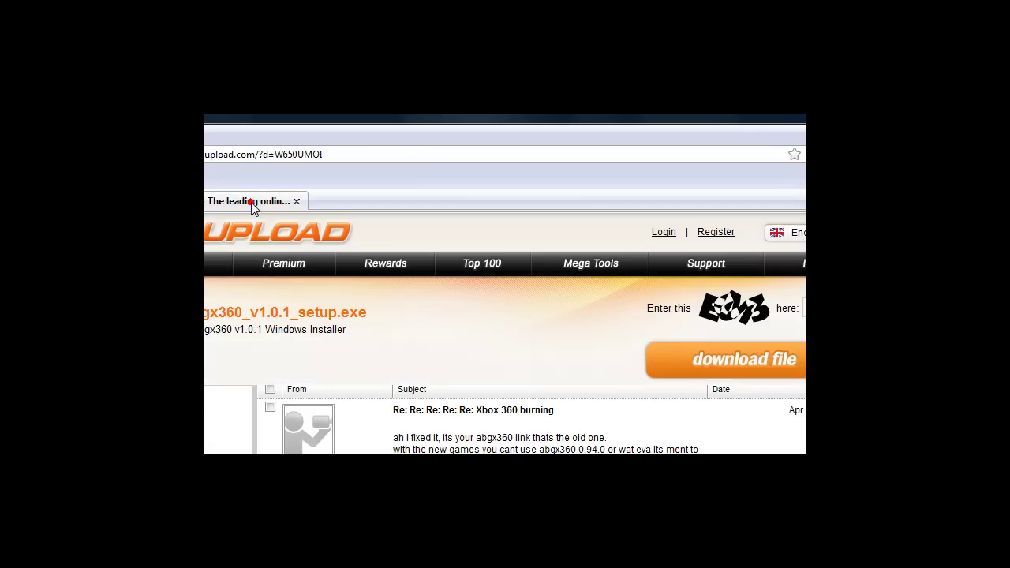
pyautogui.click(296, 202)
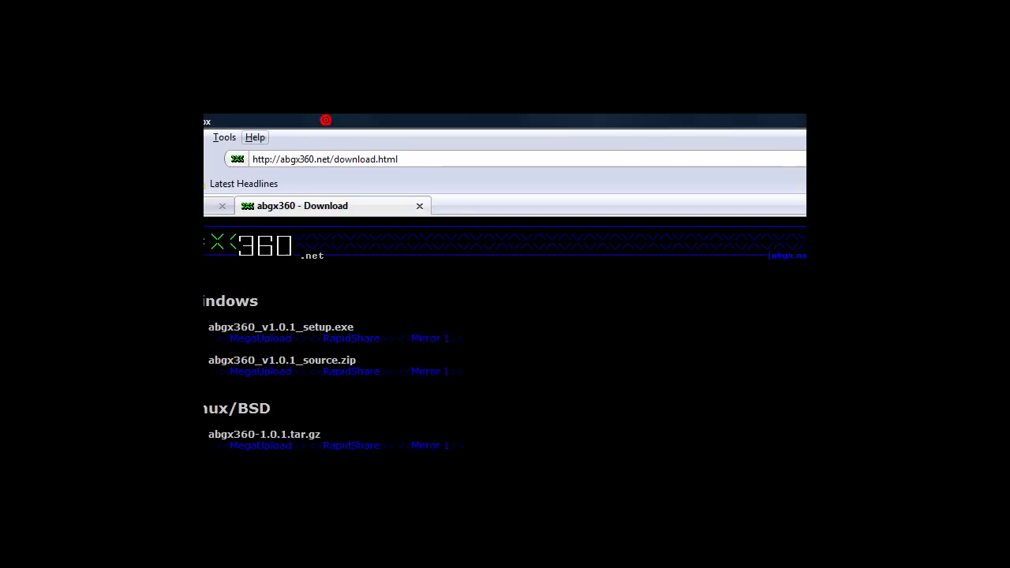
pyautogui.click(370, 159)
pyautogui.click(405, 160)
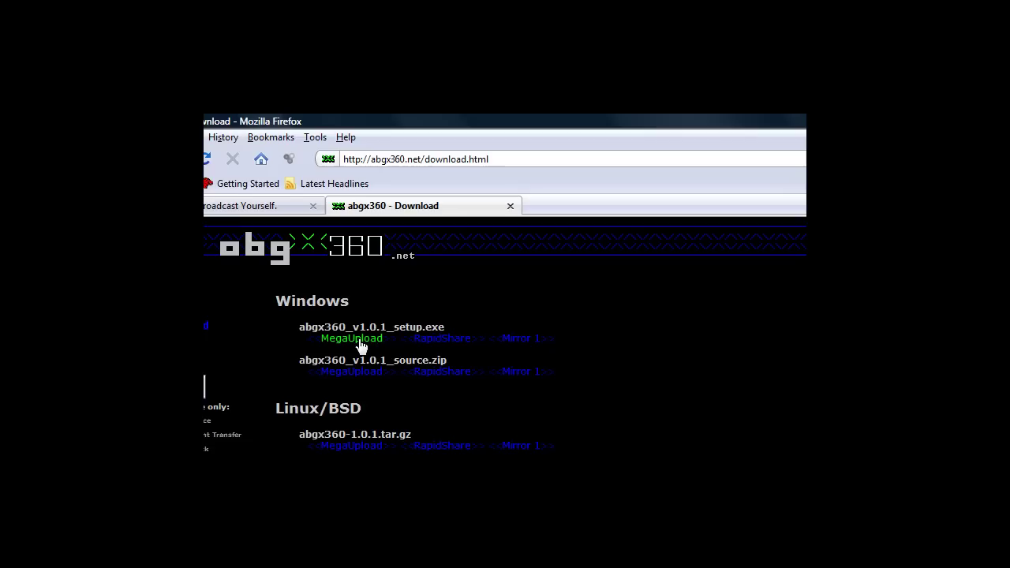
# - Open the MegaUpload page for abgx360_v1.0.1_setup.exe and submit captcha code tzk7
pyautogui.click(359, 341)
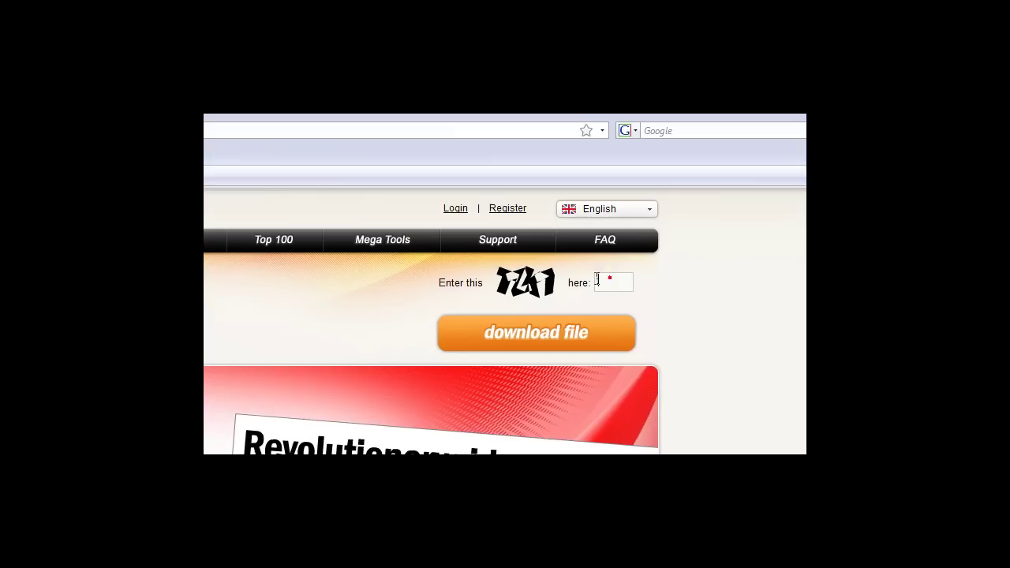
pyautogui.doubleClick(609, 281)
pyautogui.write('t')
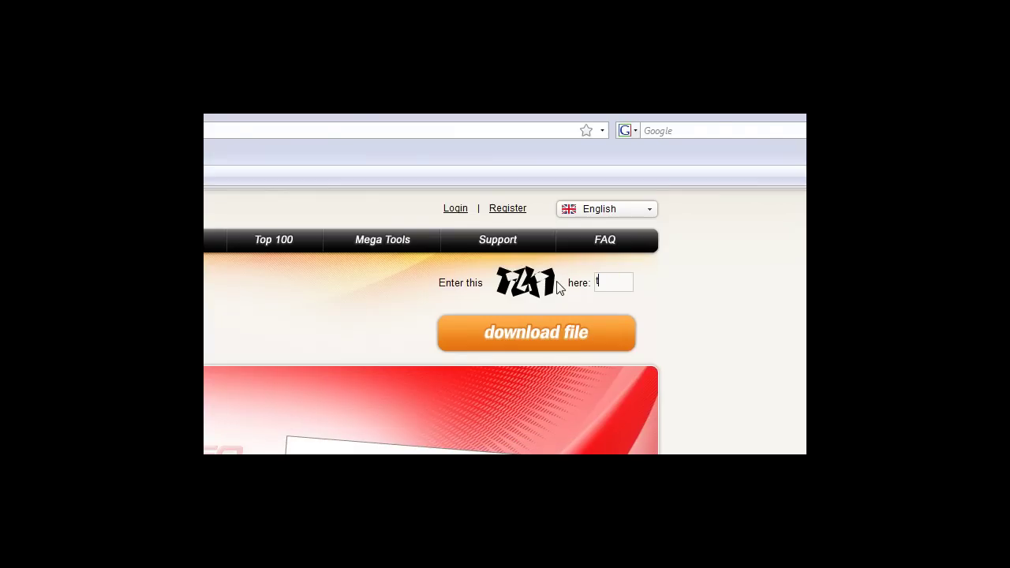
pyautogui.write('z')
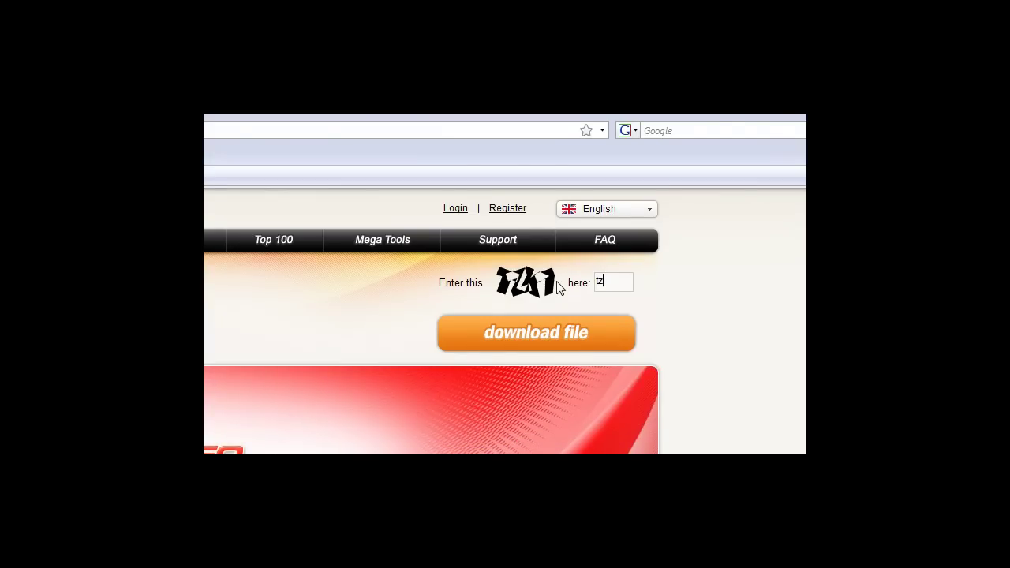
pyautogui.write('k')
pyautogui.write('7')
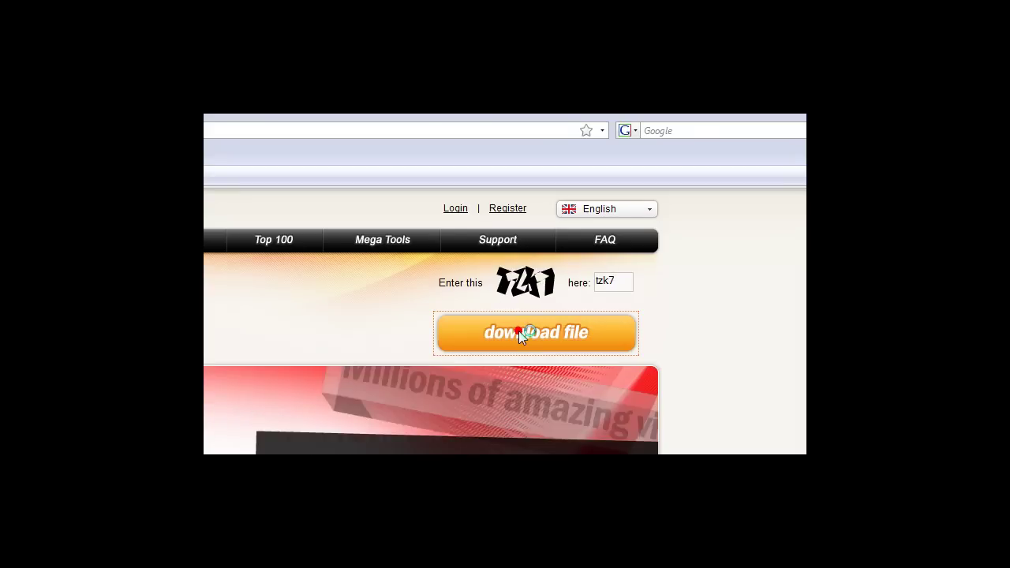
pyautogui.click(492, 345)
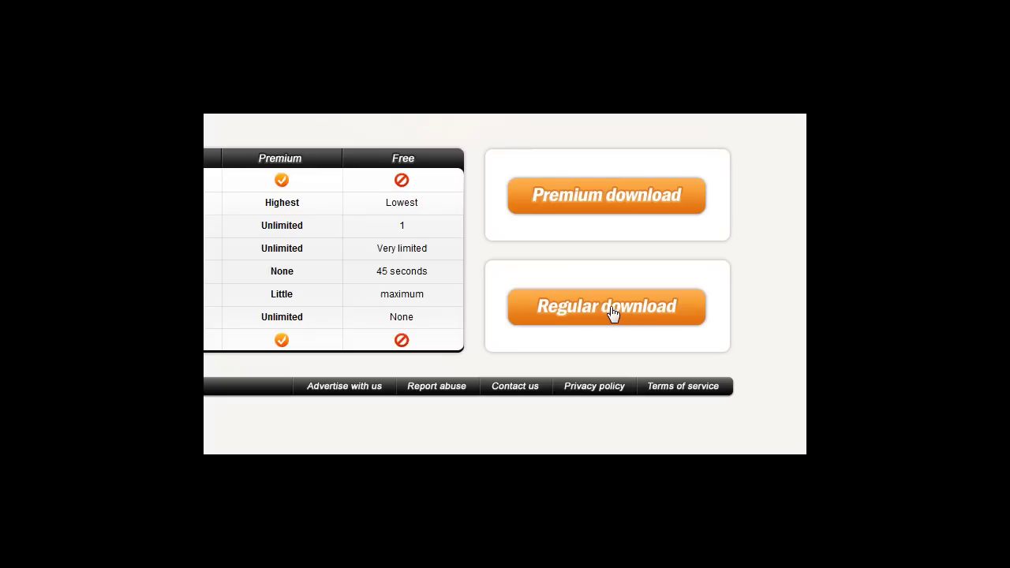
# - Choose MegaUpload's free Regular download and wait out the 45-second countdown
pyautogui.click(597, 308)
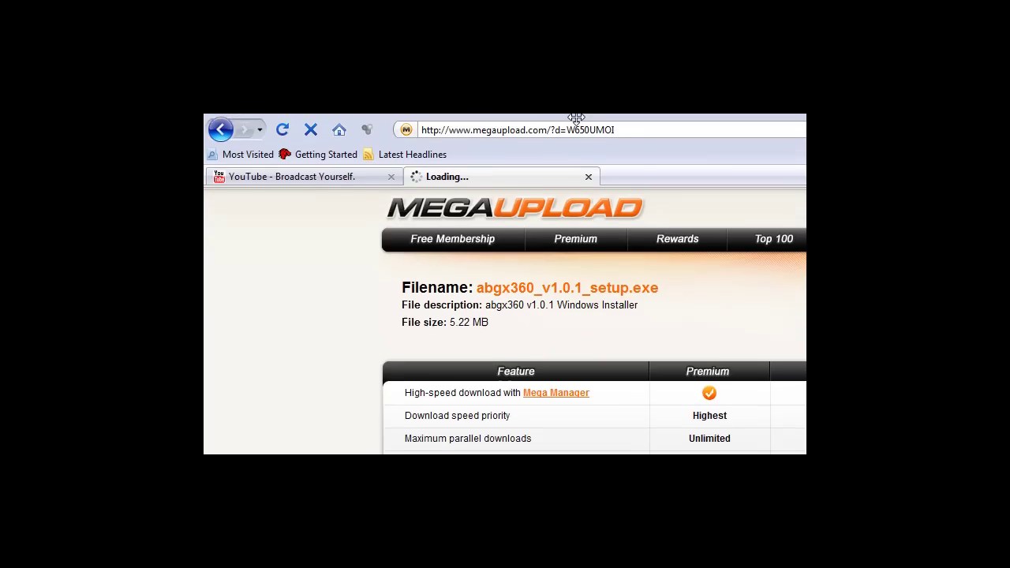
# - Check the Firefox Downloads list, then save abgx360_v1.0.1_setup.exe to disk
pyautogui.click(392, 138)
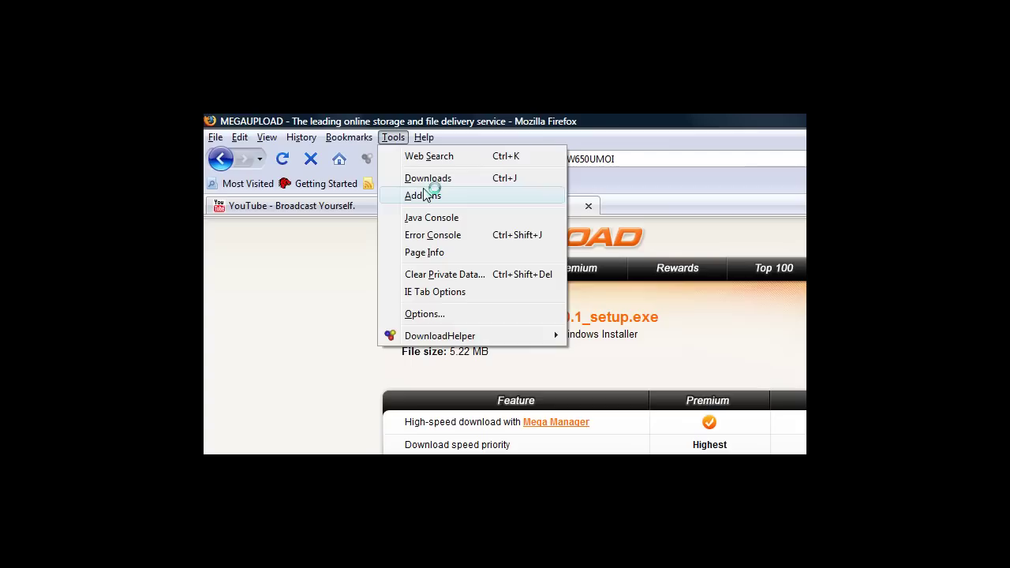
pyautogui.click(430, 180)
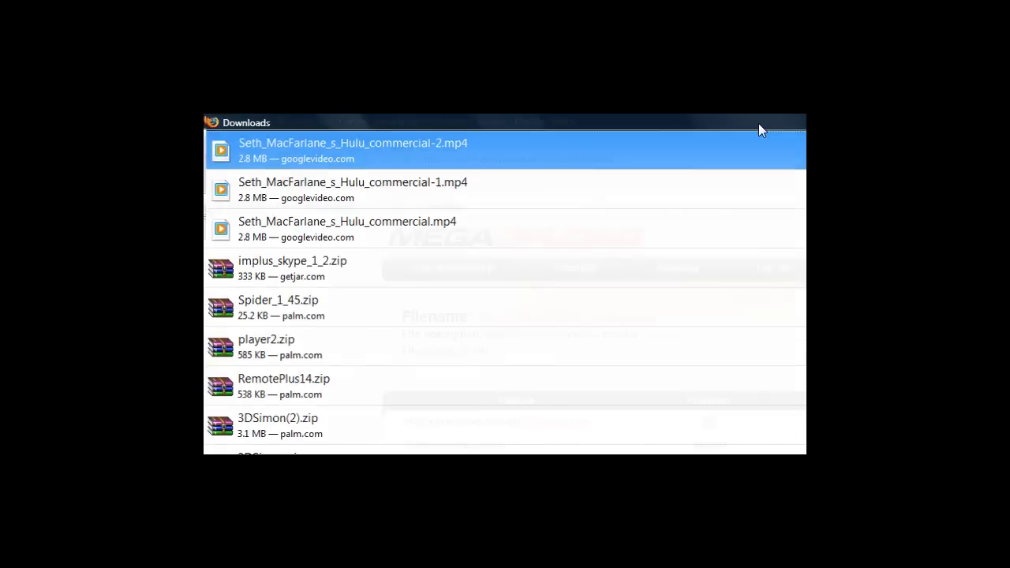
pyautogui.click(798, 121)
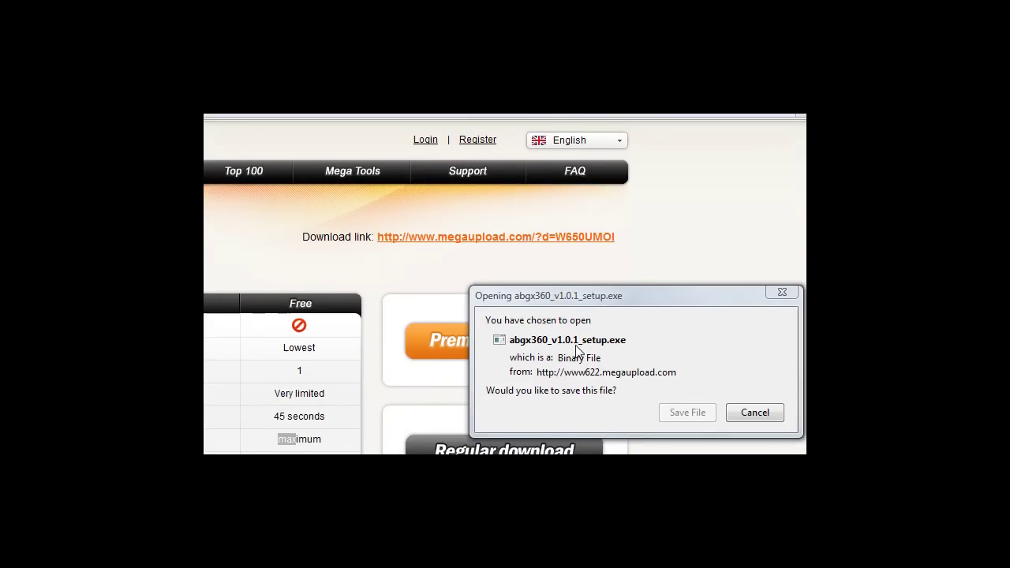
pyautogui.moveTo(601, 304); pyautogui.dragTo(533, 259)
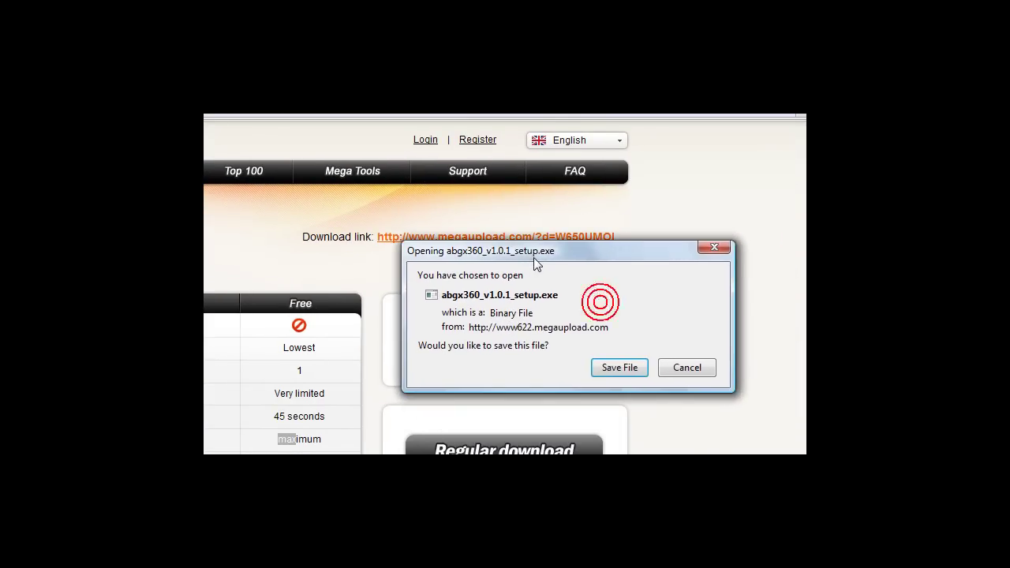
pyautogui.click(623, 369)
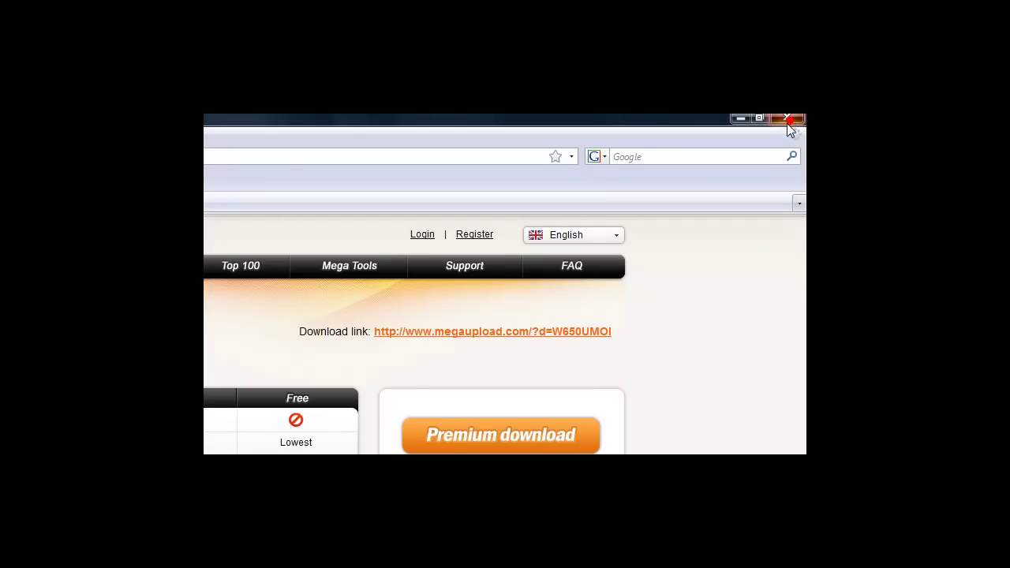
# - Keep Firefox open instead of cancelling downloads, then dismiss the setup file's save error
pyautogui.click(789, 119)
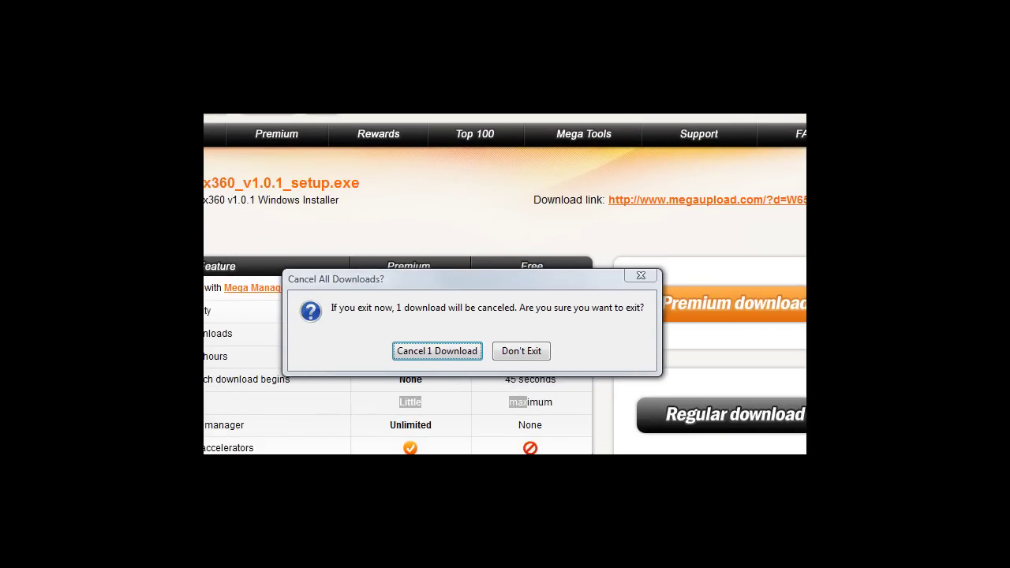
pyautogui.click(523, 354)
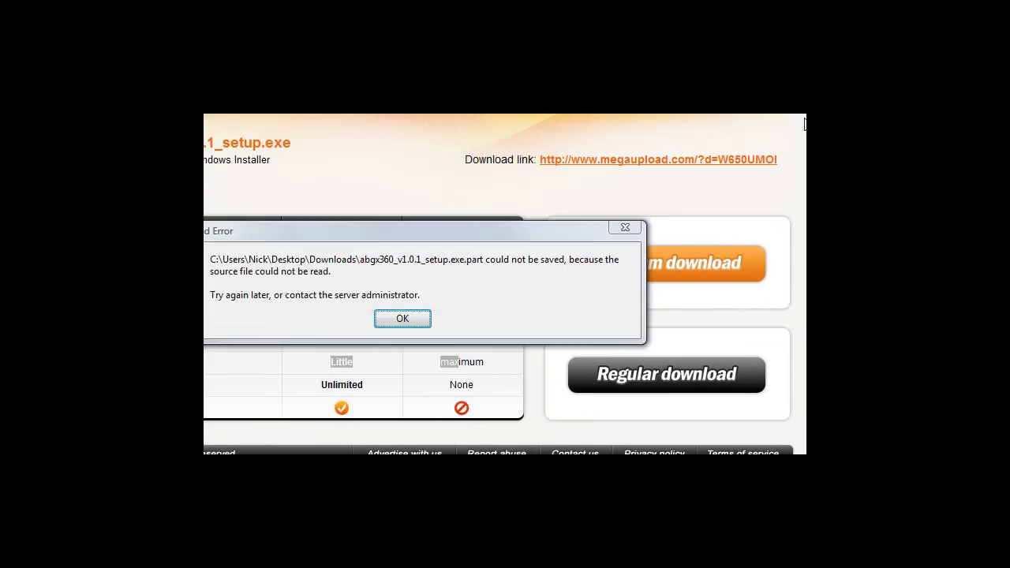
pyautogui.click(407, 318)
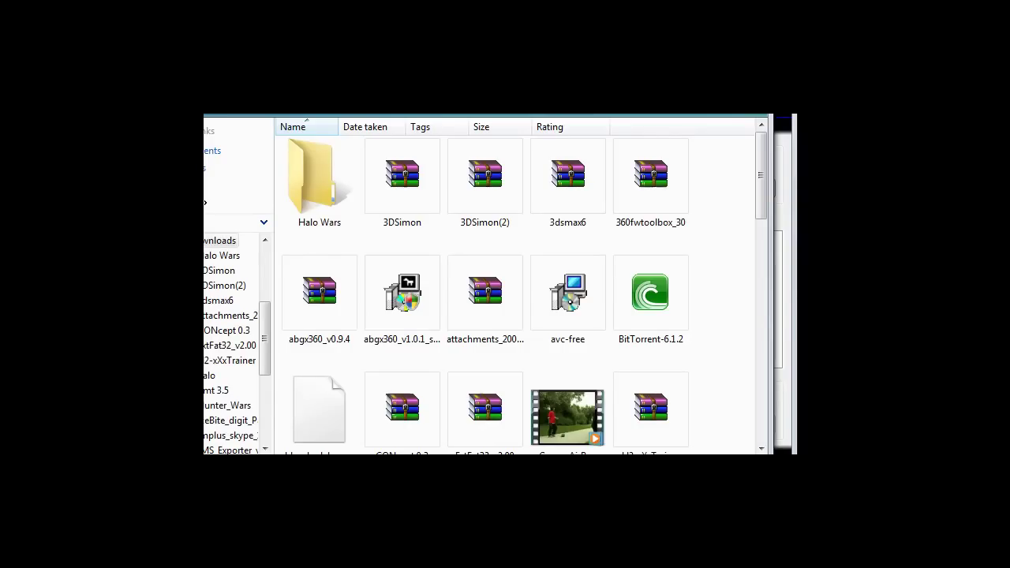
# - Install abgx360 v1.0.1 with all components into C:\Program Files\abgx360 until setup completes
pyautogui.click(403, 292)
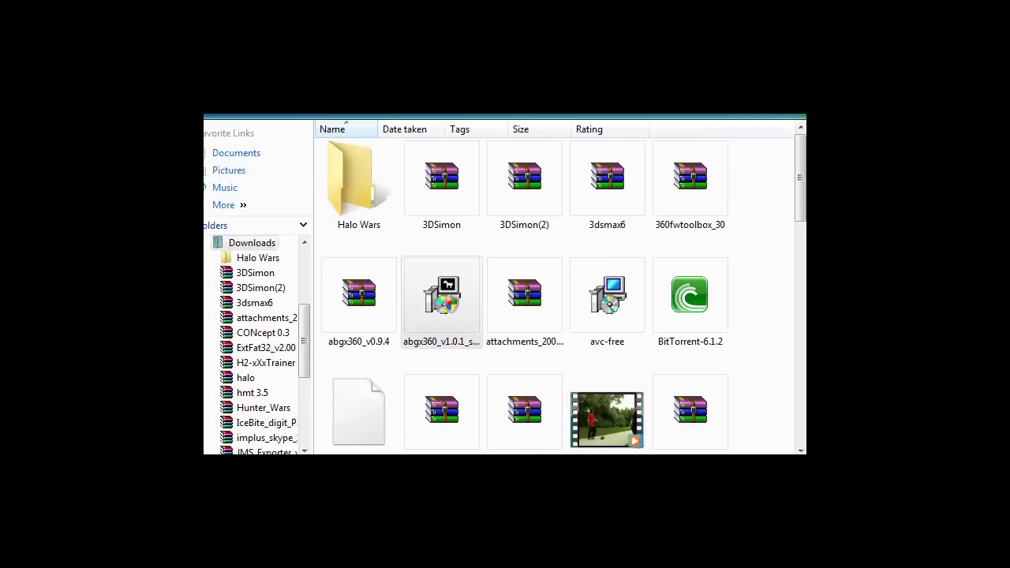
pyautogui.click(467, 330)
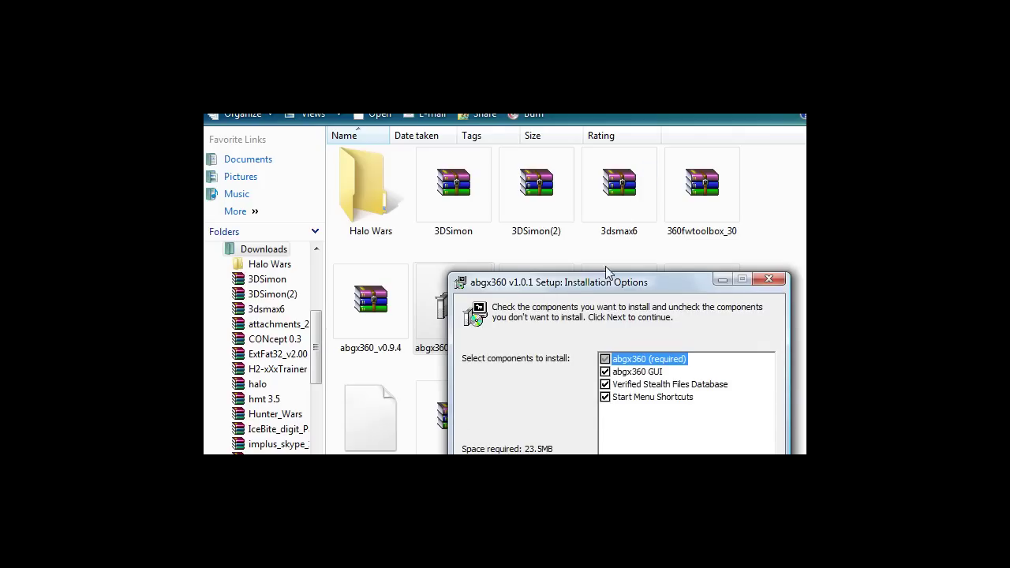
pyautogui.moveTo(606, 290); pyautogui.dragTo(571, 226)
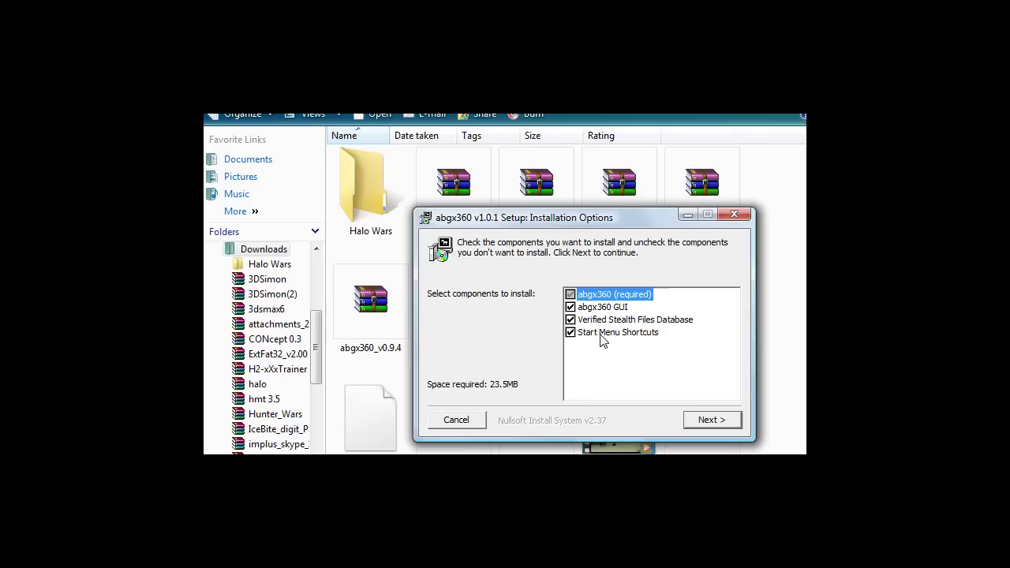
pyautogui.click(703, 421)
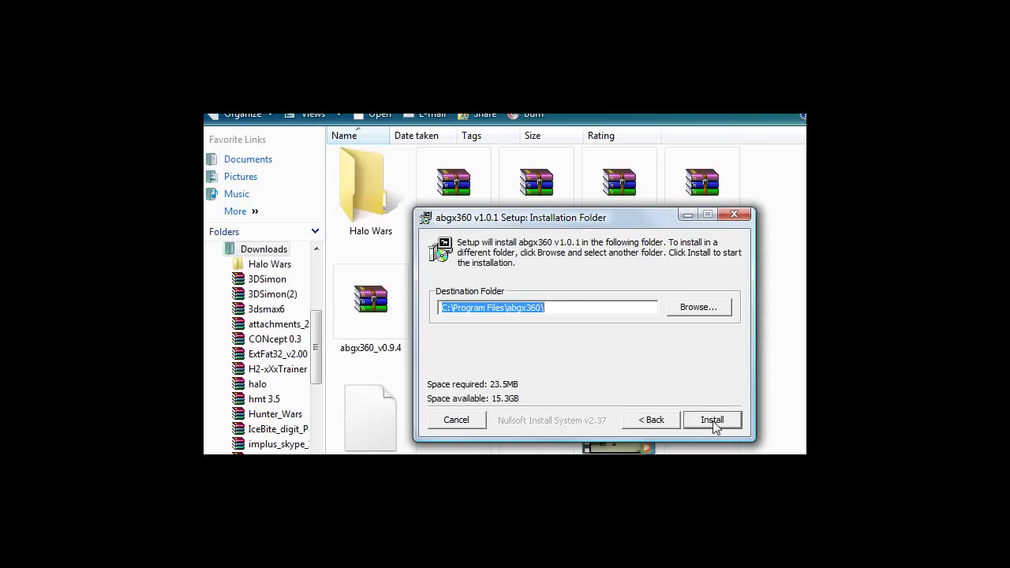
pyautogui.click(712, 422)
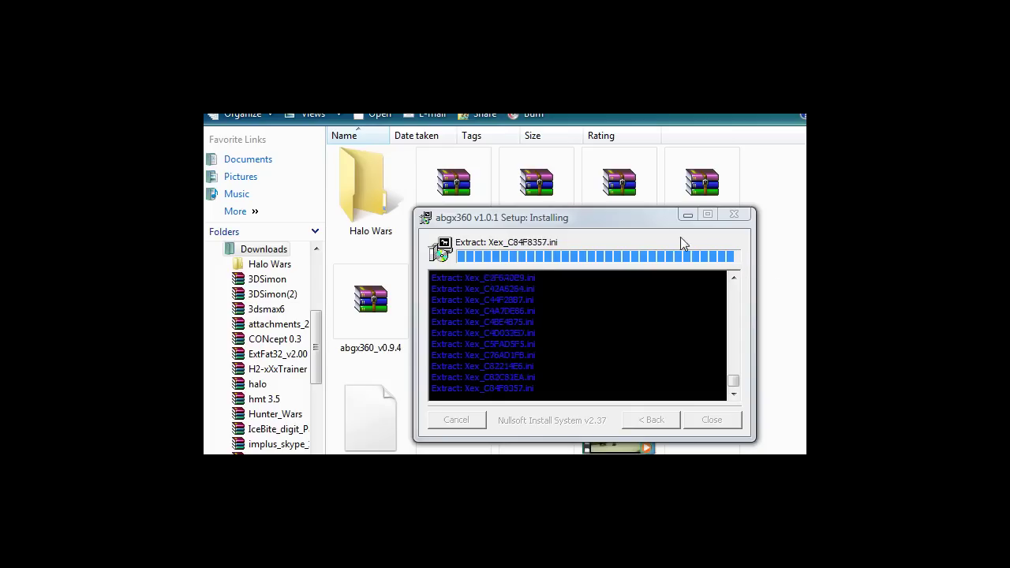
pyautogui.click(652, 223)
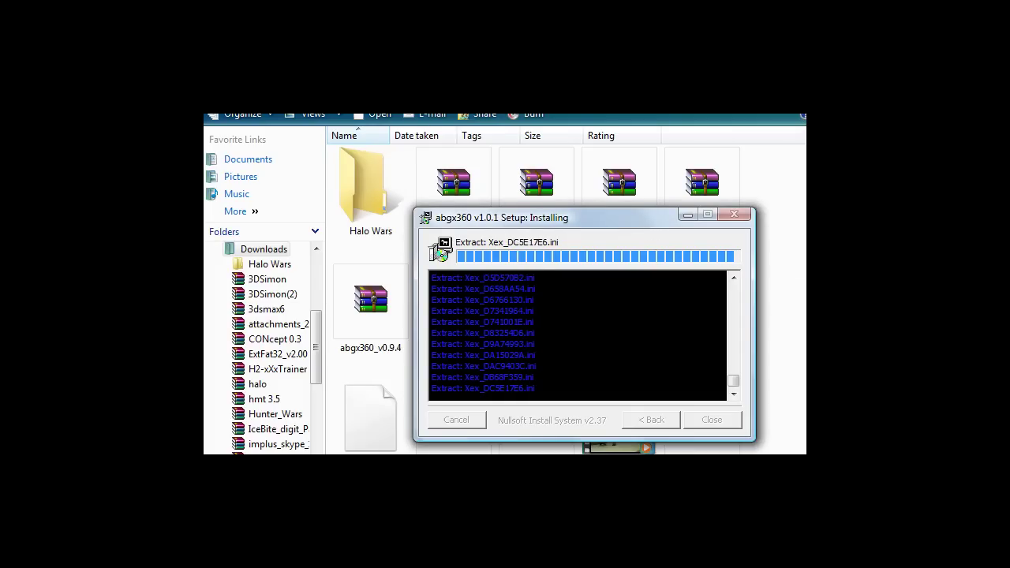
pyautogui.click(735, 277)
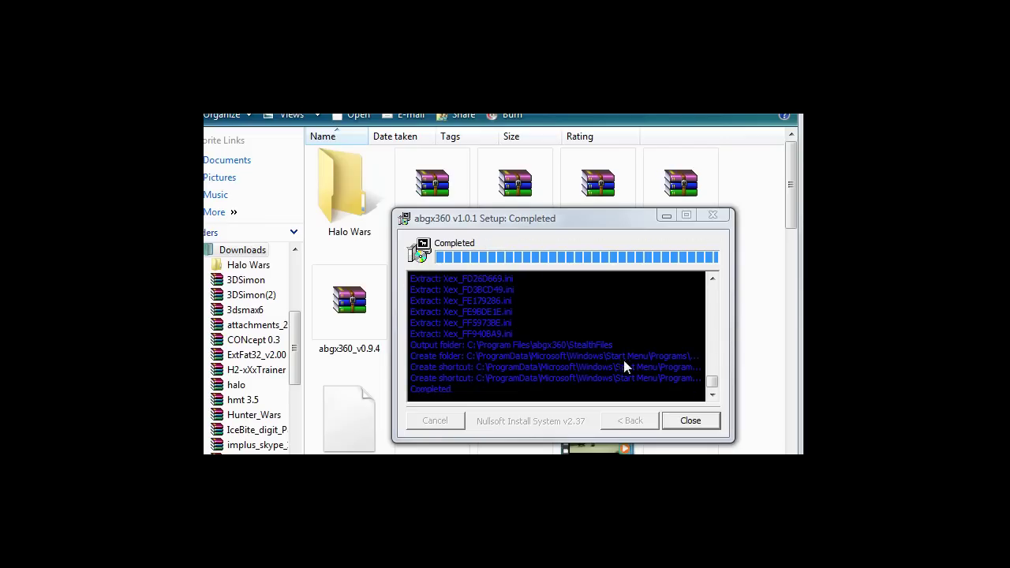
# - Close the finished installer and the Downloads folder, then open the Start menu to find abgx360
pyautogui.click(688, 422)
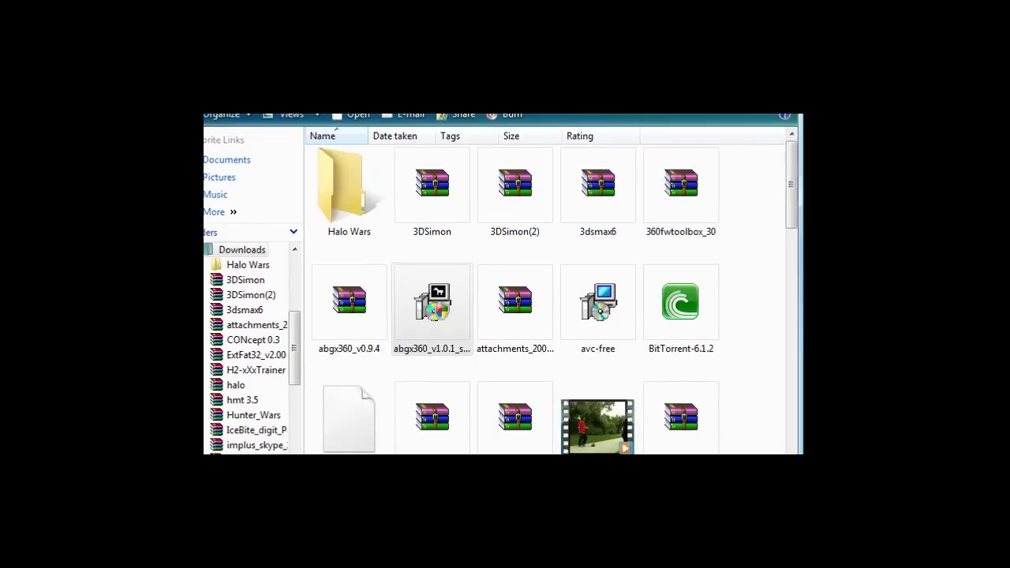
pyautogui.hotkey('alt', 'F4')
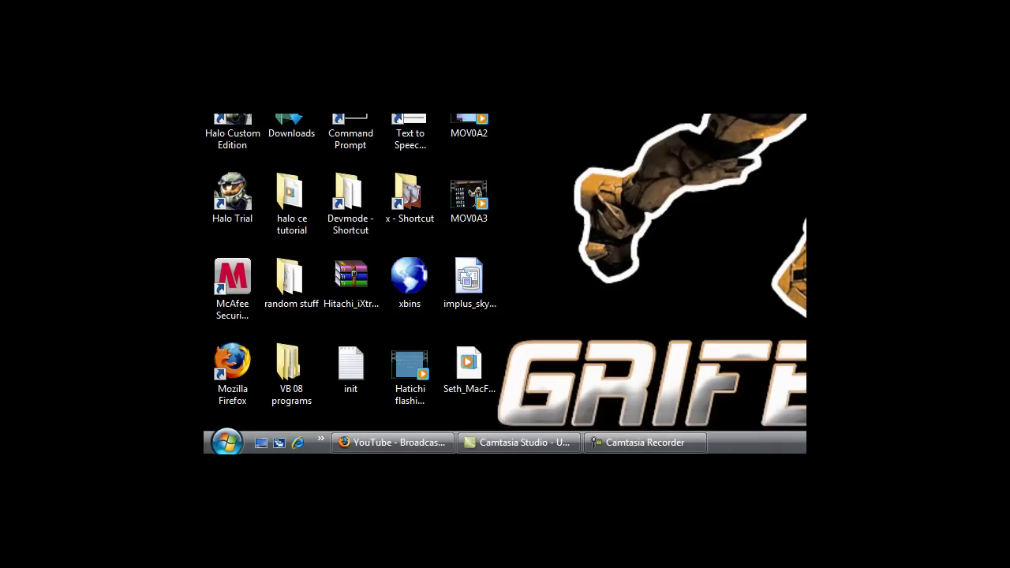
pyautogui.click(227, 442)
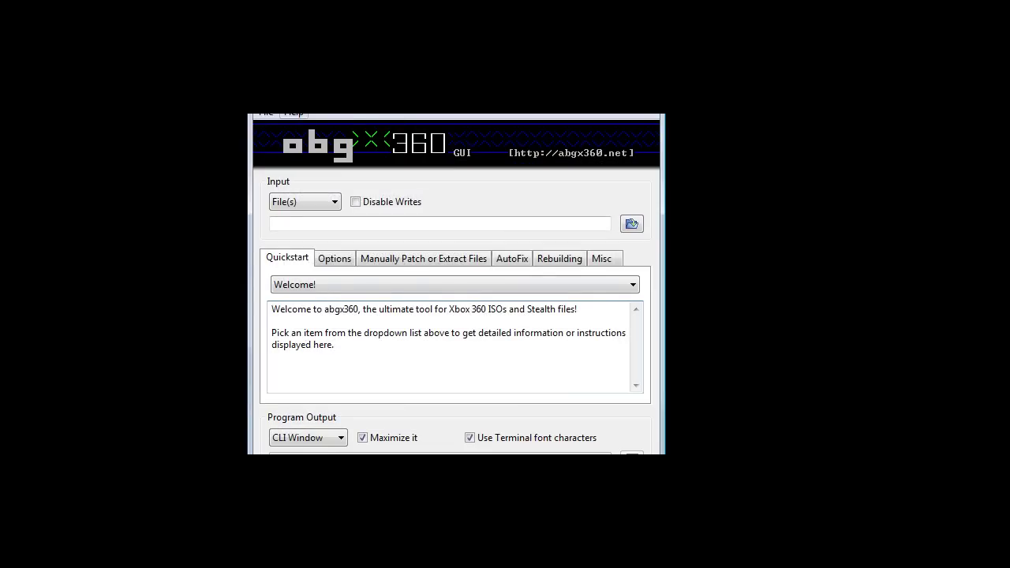
pyautogui.click(293, 113)
pyautogui.click(318, 128)
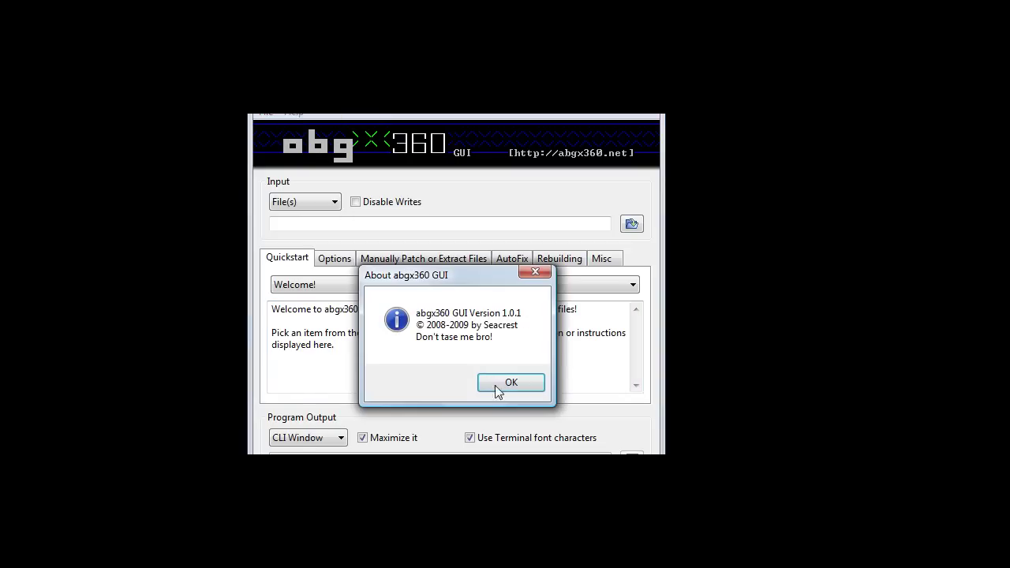
pyautogui.click(512, 384)
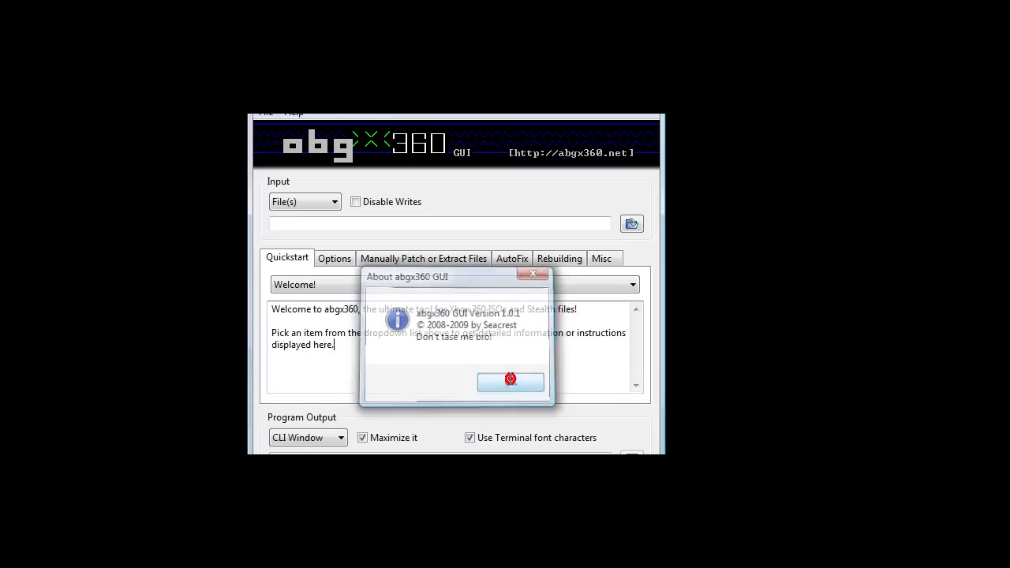
pyautogui.moveTo(443, 95); pyautogui.dragTo(443, 399)
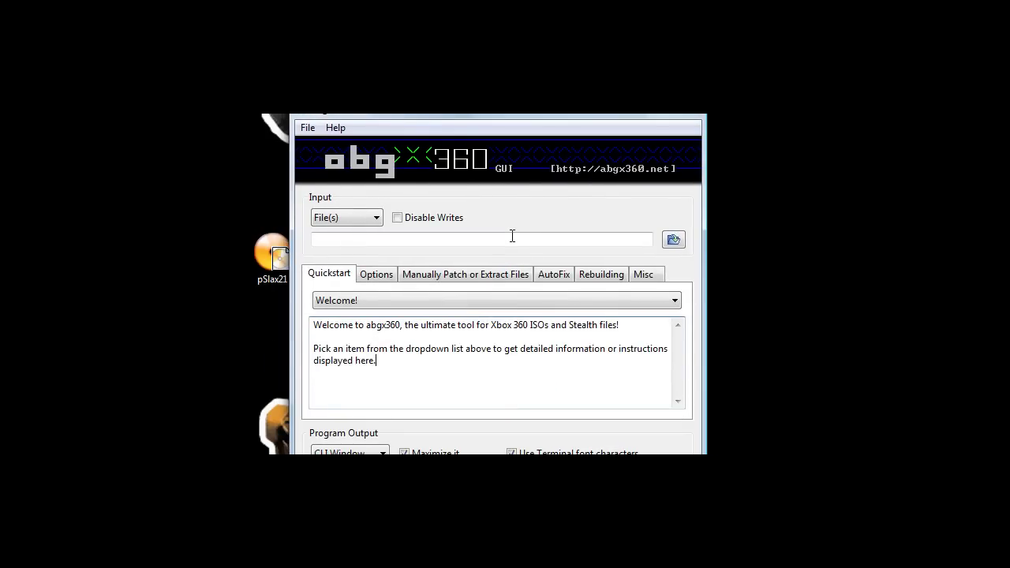
# - Load halo wars.iso from the Games folder as the input file
pyautogui.click(682, 243)
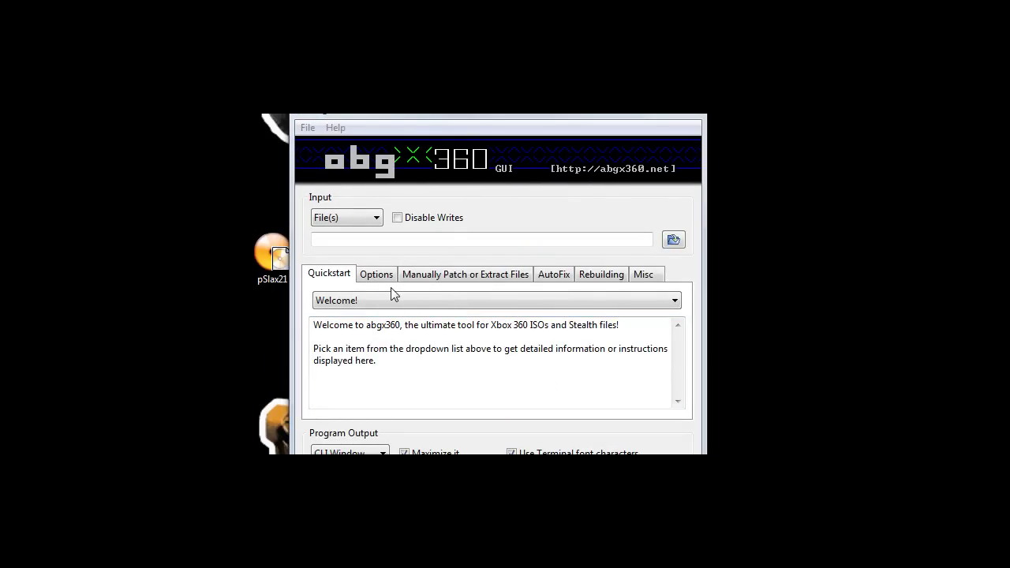
pyautogui.click(462, 284)
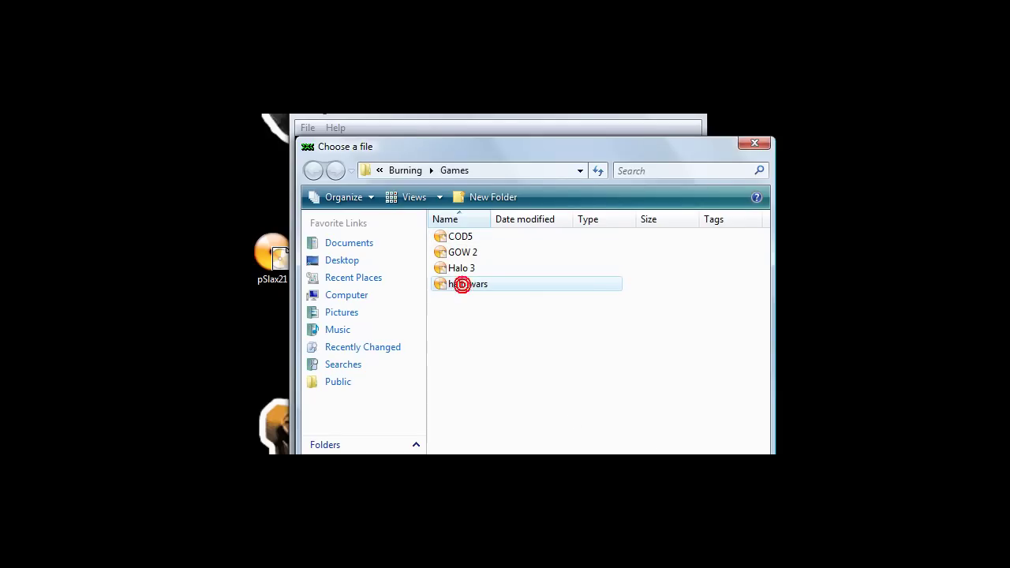
pyautogui.moveTo(513, 158); pyautogui.dragTo(480, 101)
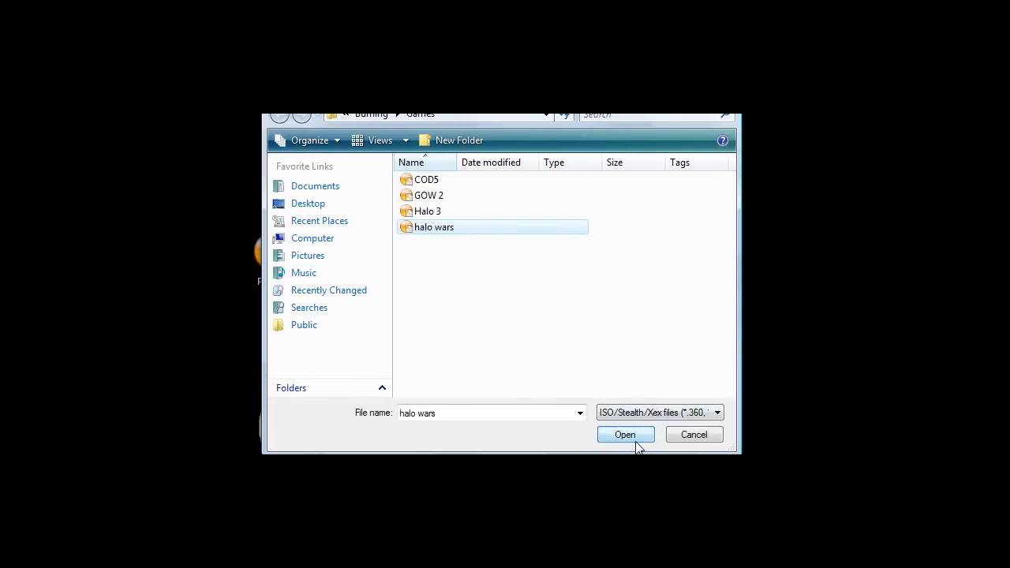
pyautogui.click(634, 438)
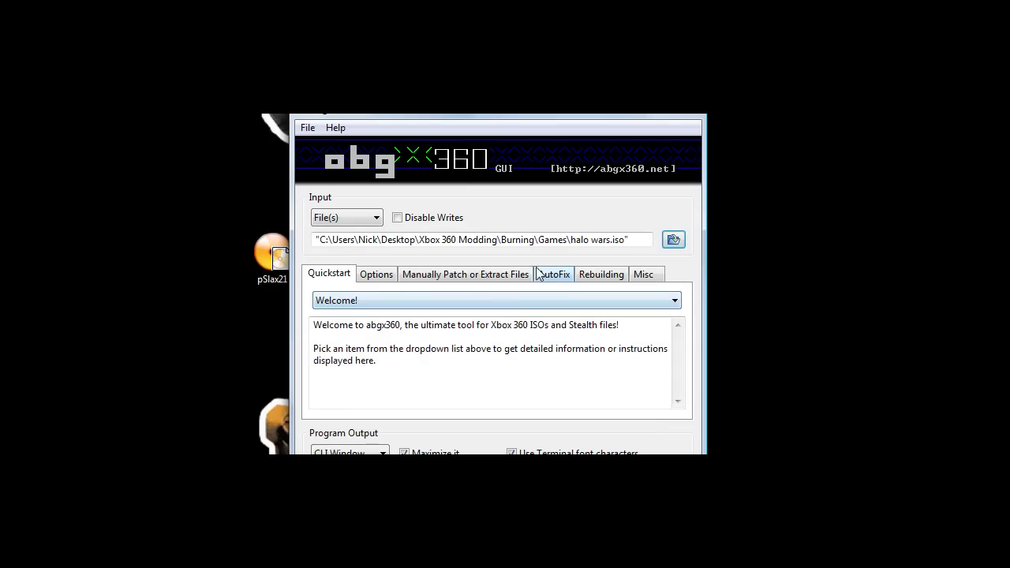
# - Set the console region to NTSC/U in the Misc settings
pyautogui.click(568, 278)
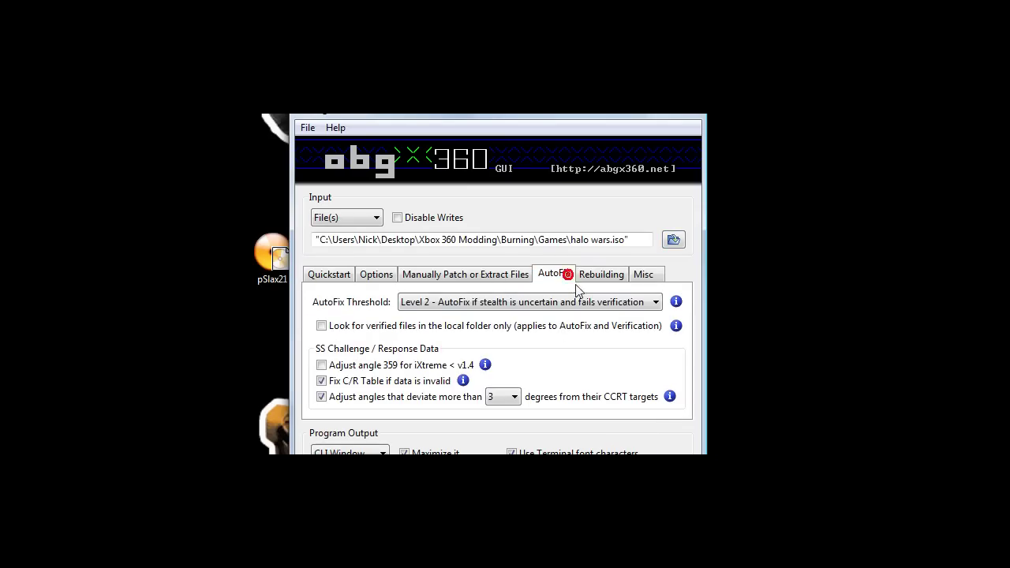
pyautogui.click(642, 274)
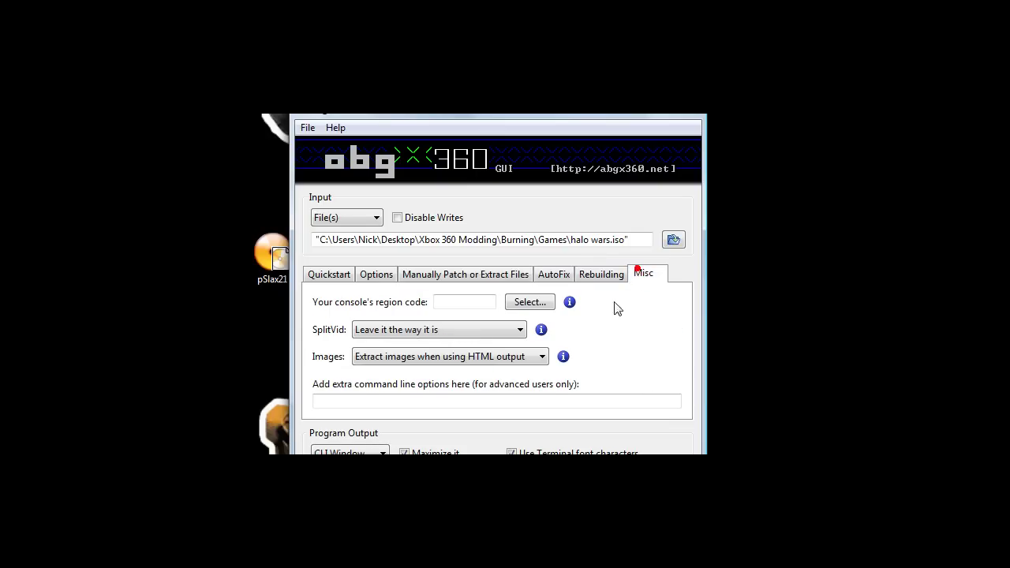
pyautogui.click(542, 309)
pyautogui.click(342, 251)
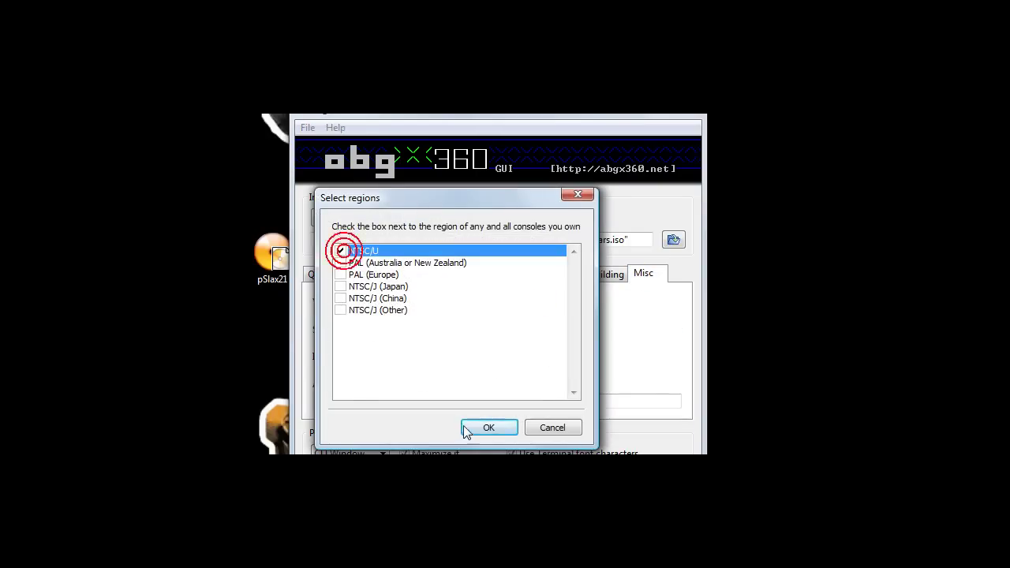
pyautogui.click(489, 427)
# - Review the Rebuilding, AutoFix, Manual Patch and Options tabs, then return to Quickstart
pyautogui.click(595, 274)
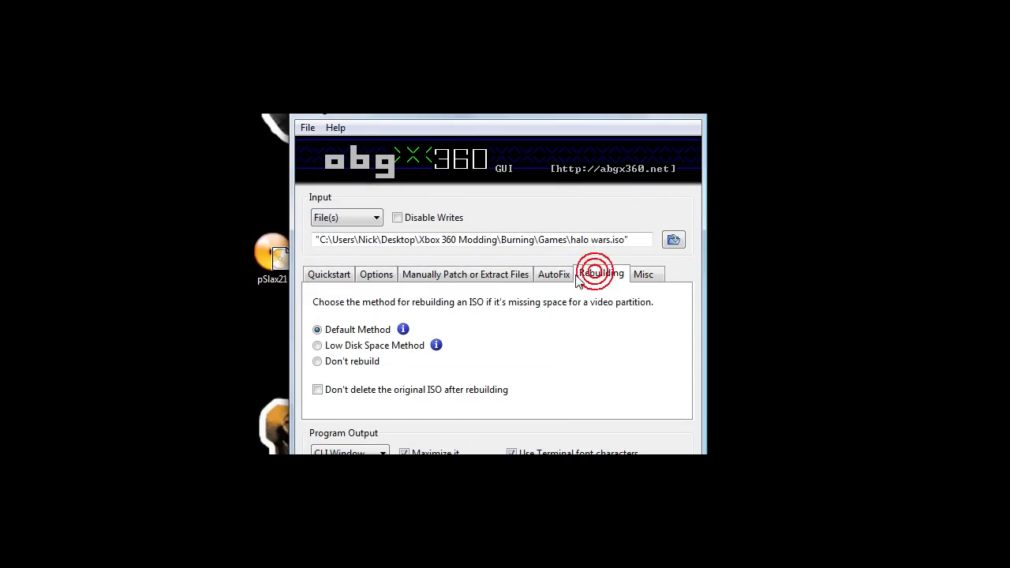
pyautogui.click(562, 276)
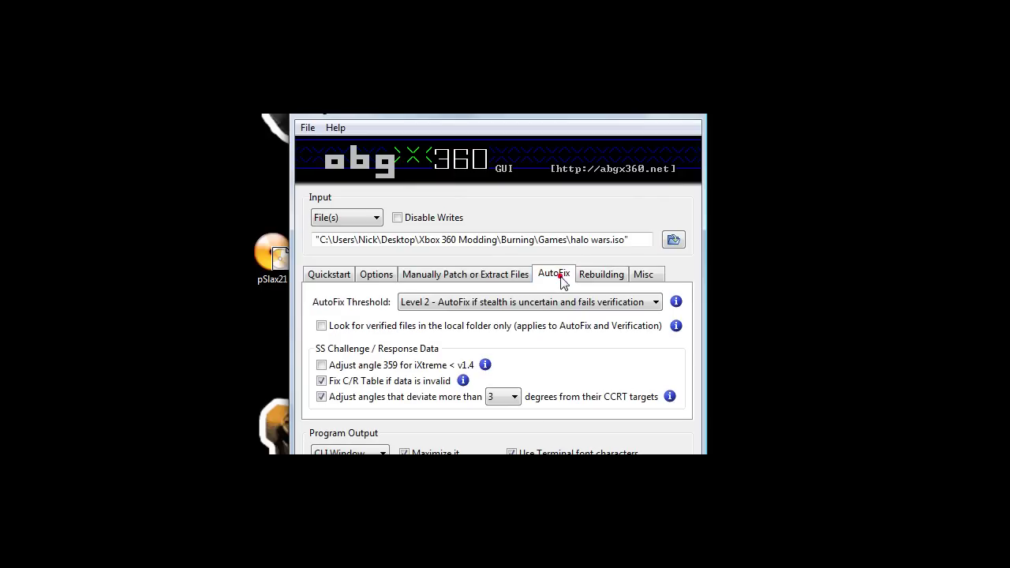
pyautogui.click(509, 276)
pyautogui.click(365, 275)
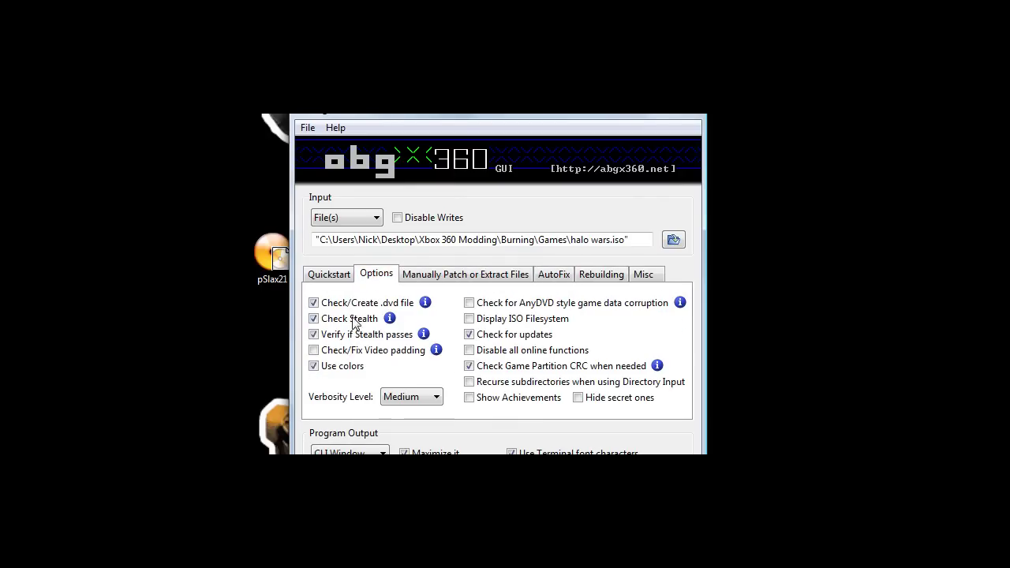
pyautogui.click(339, 278)
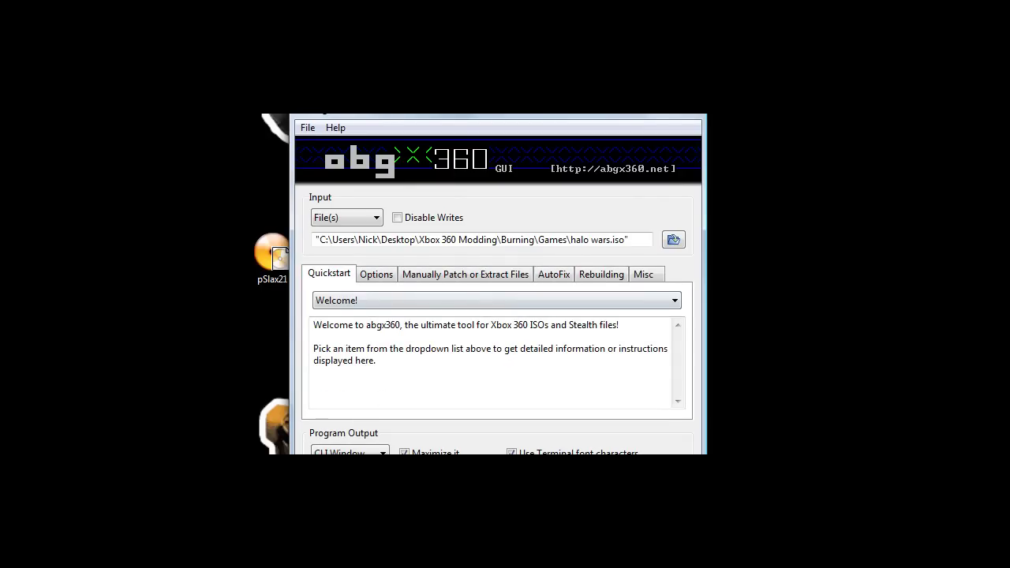